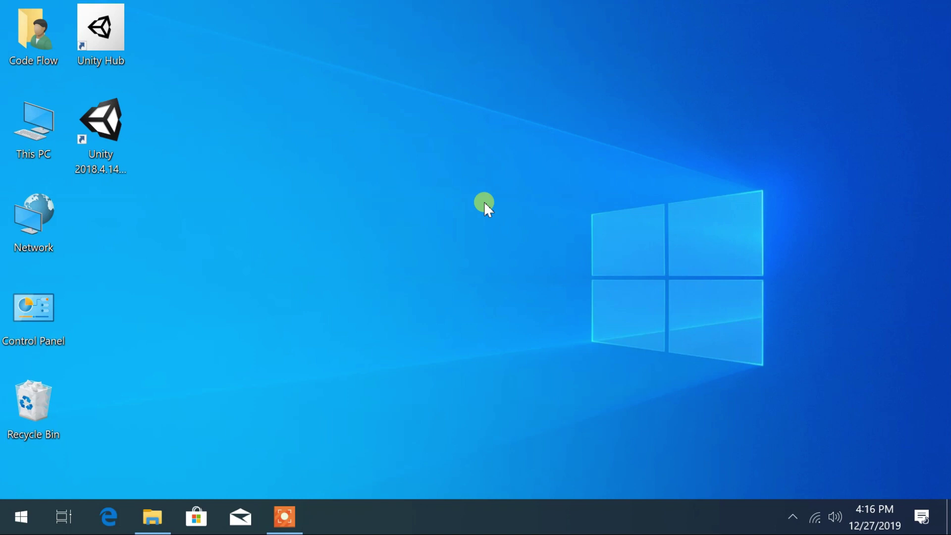
Step: From Unity Hub, create a 3D project 'Number Wizard' using Unity 2018.4.14f1
{"action": "double_click", "coordinate": [105, 28]}
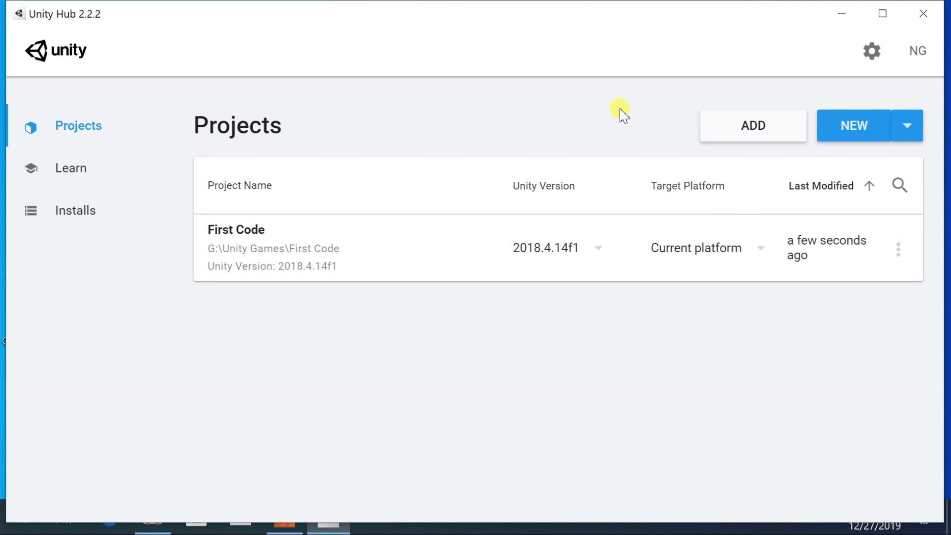
{"action": "left_click", "coordinate": [883, 138]}
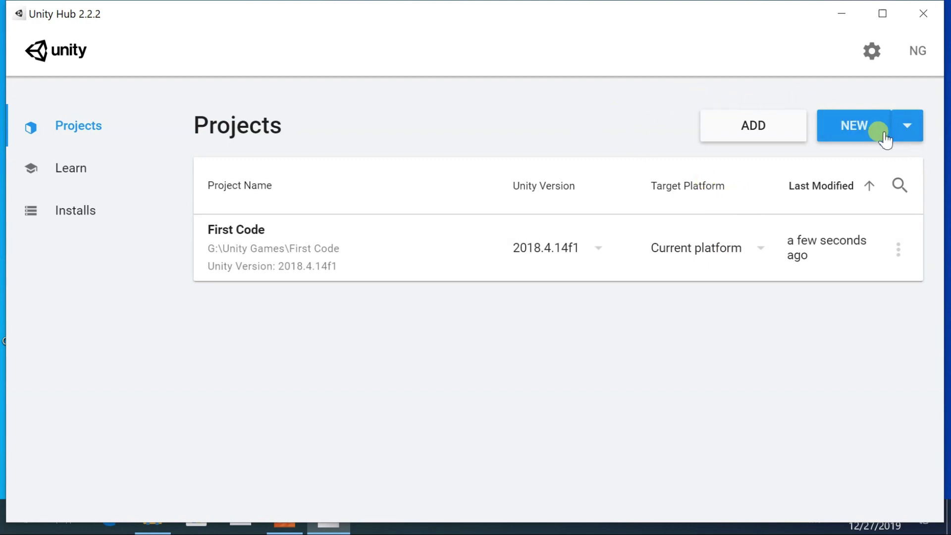
{"action": "left_click", "coordinate": [908, 125]}
{"action": "left_click", "coordinate": [771, 132]}
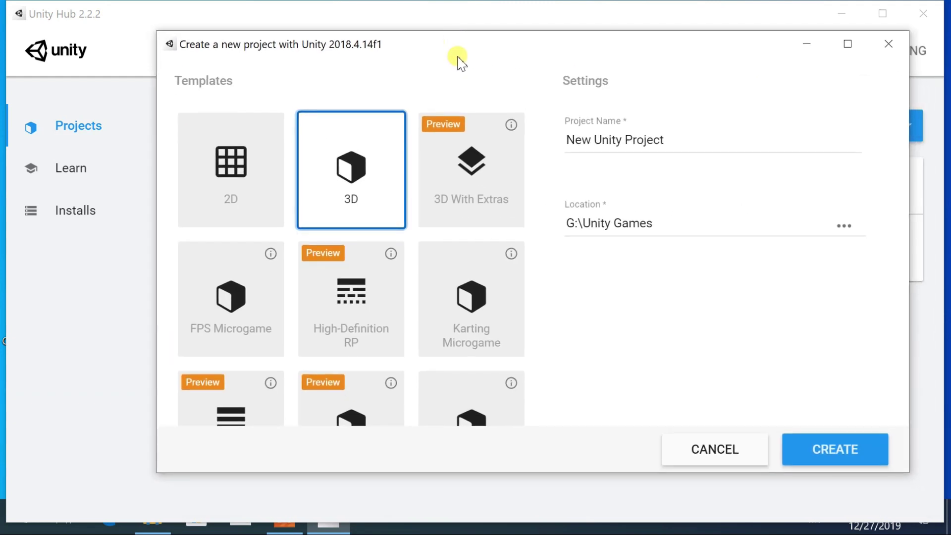
{"action": "left_click_drag", "start_coordinate": [669, 139], "coordinate": [558, 122]}
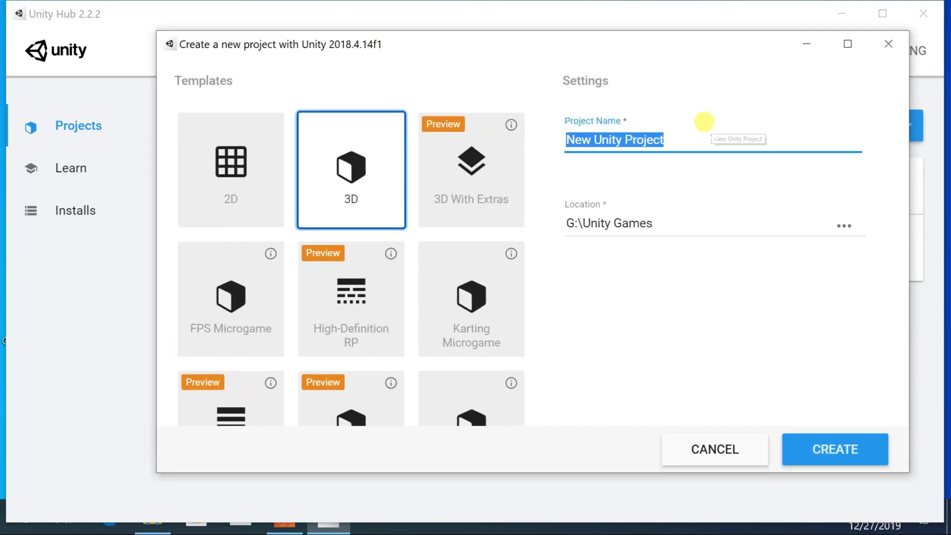
{"action": "type", "text": "Number Wizard"}
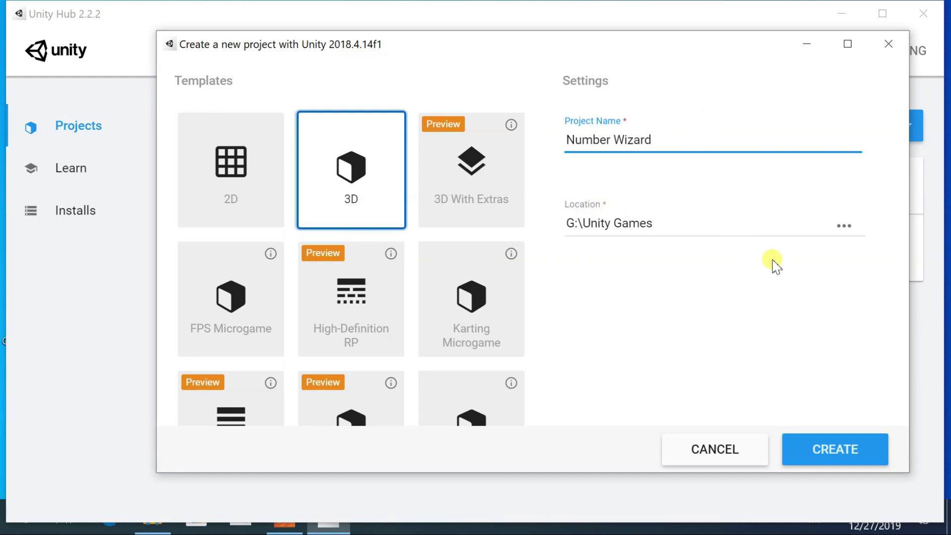
{"action": "left_click", "coordinate": [852, 460]}
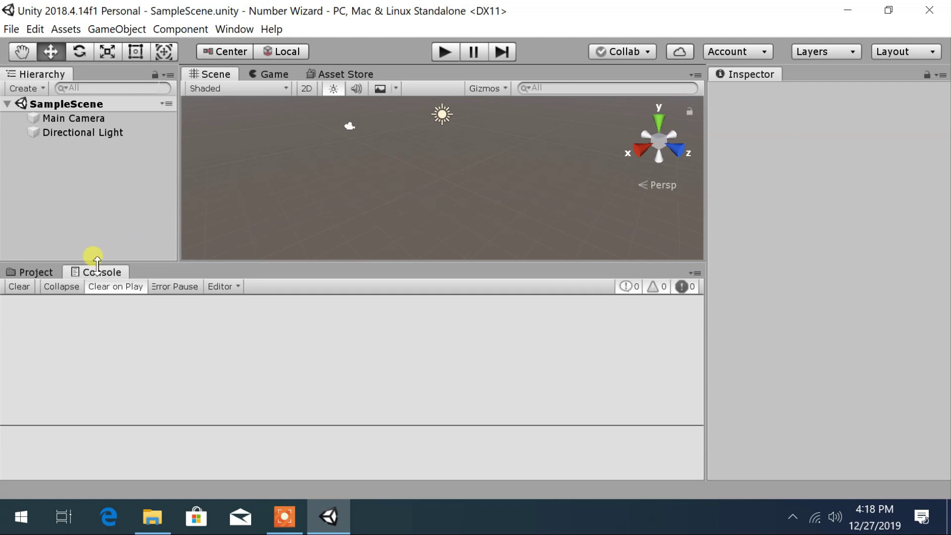
Step: Dock the Console beside the Inspector, widen it, and enlarge its message list
{"action": "mouse_move", "coordinate": [96, 272]}
{"action": "left_mouse_down"}
{"action": "mouse_move", "coordinate": [734, 151]}
{"action": "mouse_move", "coordinate": [726, 147]}
{"action": "left_mouse_up"}
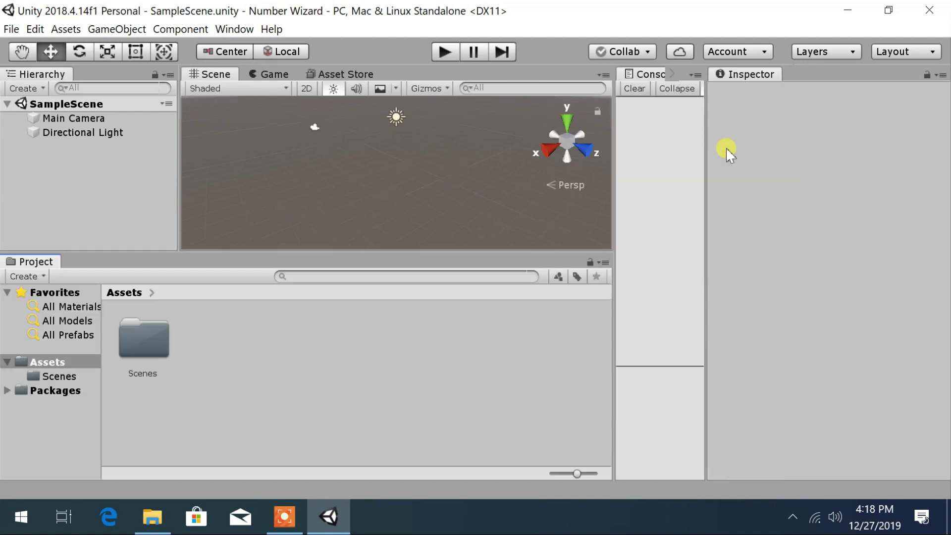
{"action": "left_click_drag", "start_coordinate": [611, 163], "coordinate": [360, 172]}
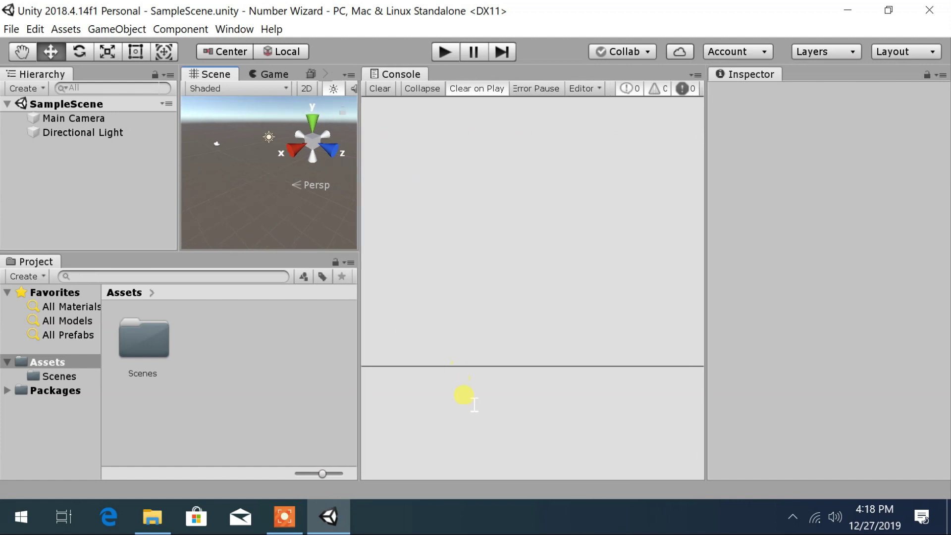
{"action": "left_click_drag", "start_coordinate": [484, 366], "coordinate": [485, 427]}
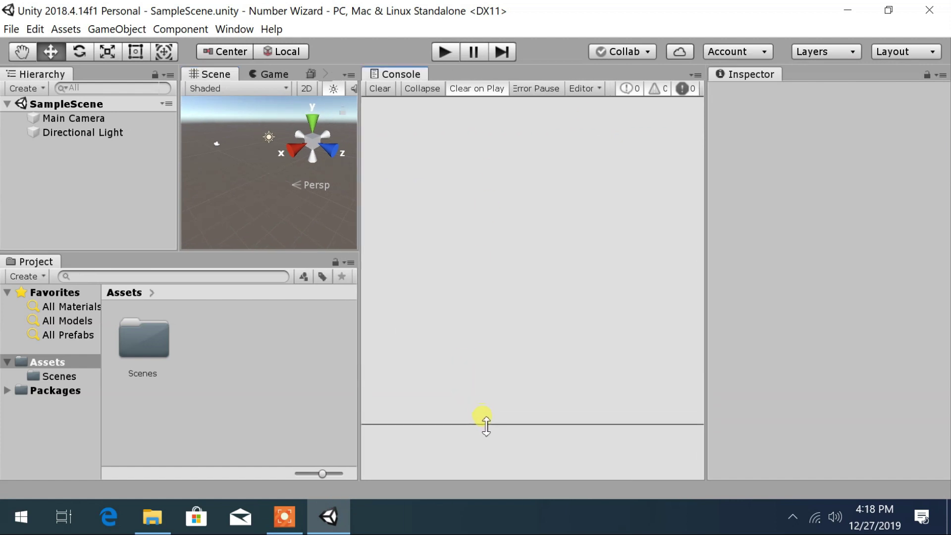
Step: Create a new C# script in Assets and name it NumberWizard
{"action": "right_click", "coordinate": [225, 353]}
{"action": "mouse_move", "coordinate": [260, 21]}
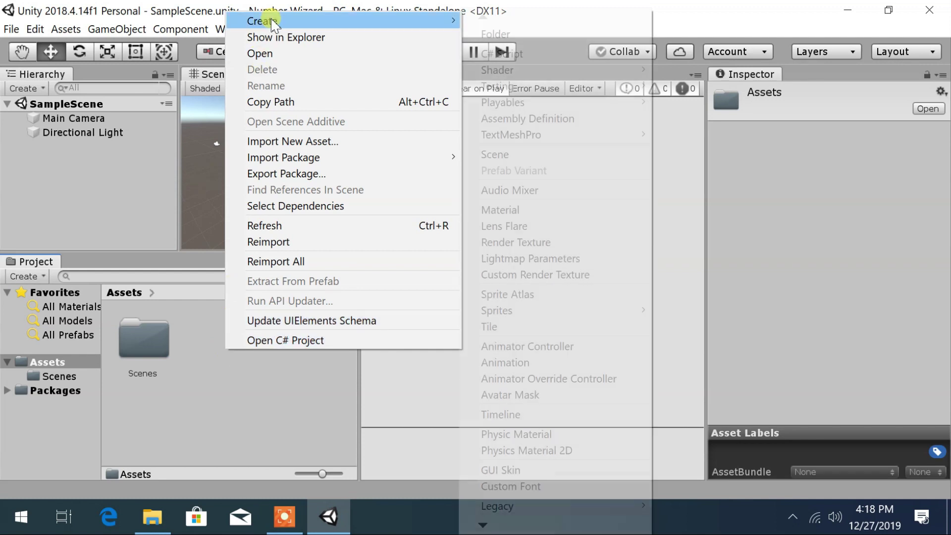
{"action": "left_click", "coordinate": [487, 56]}
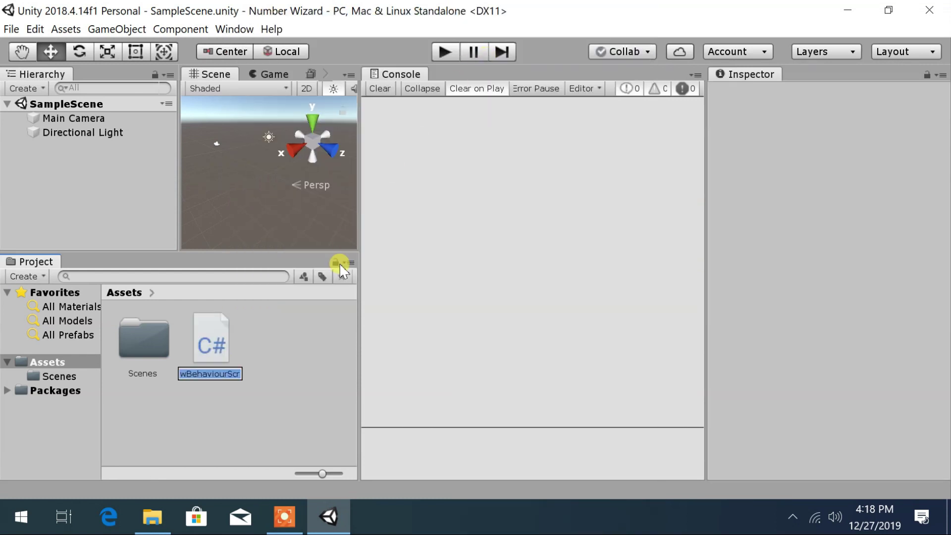
{"action": "type", "text": "Number"}
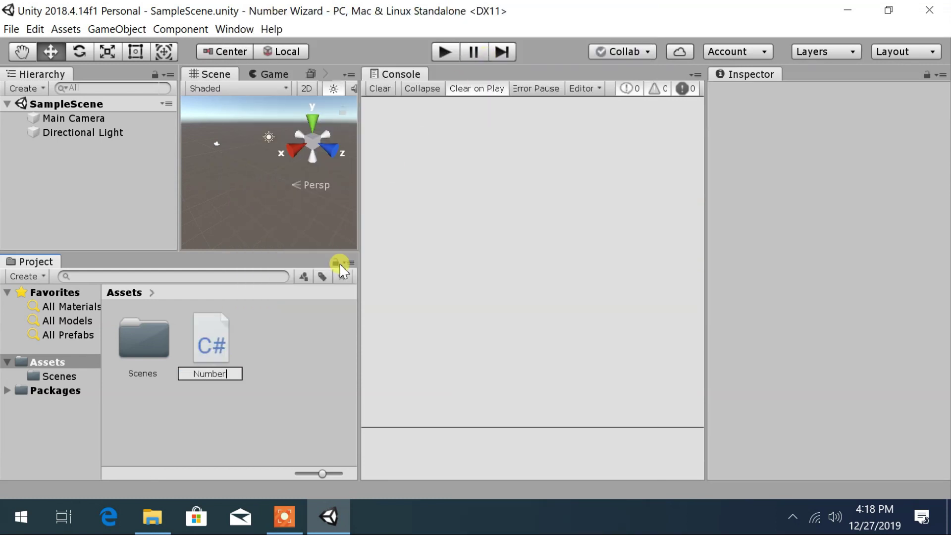
{"action": "type", "text": "Wiza"}
{"action": "type", "text": "rd"}
{"action": "key", "text": "Return"}
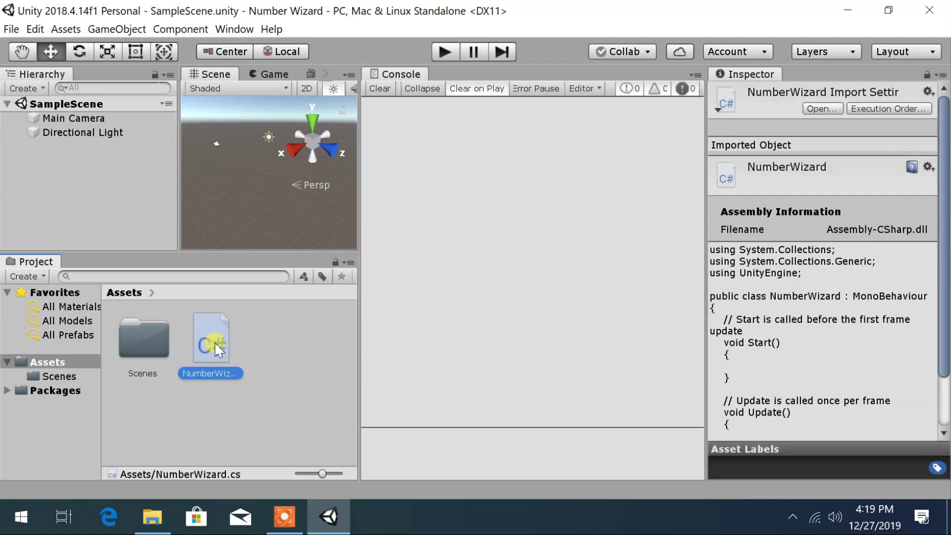
Step: Drop NumberWizard.cs onto Main Camera, confirm the script component, then deselect
{"action": "mouse_move", "coordinate": [210, 342]}
{"action": "left_mouse_down"}
{"action": "mouse_move", "coordinate": [202, 234]}
{"action": "mouse_move", "coordinate": [82, 125]}
{"action": "left_mouse_up"}
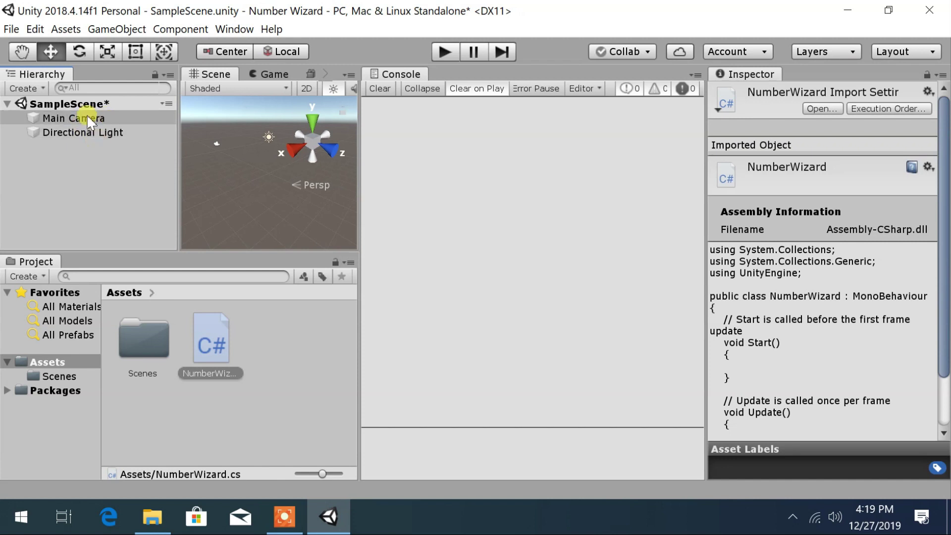
{"action": "left_click", "coordinate": [88, 117]}
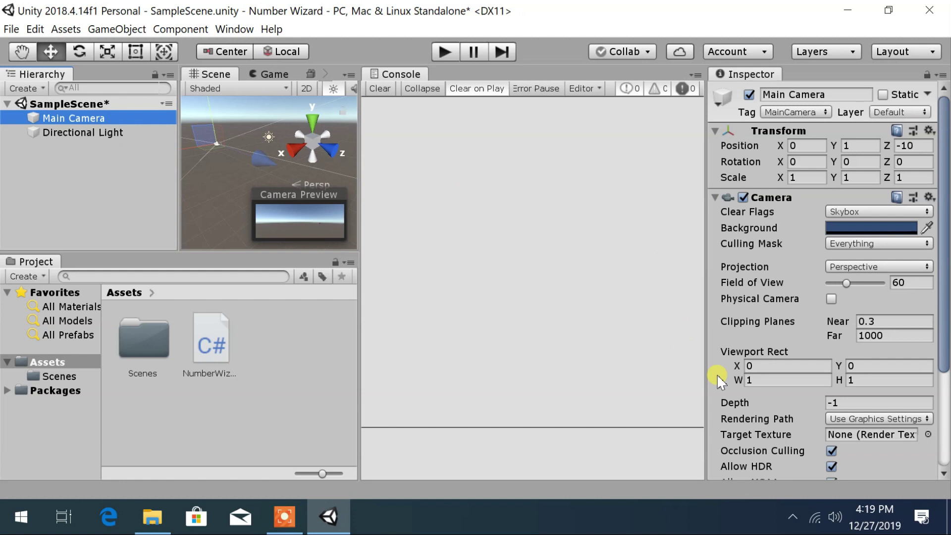
{"action": "scroll", "coordinate": [773, 387], "scroll_direction": "down", "scroll_amount": 5}
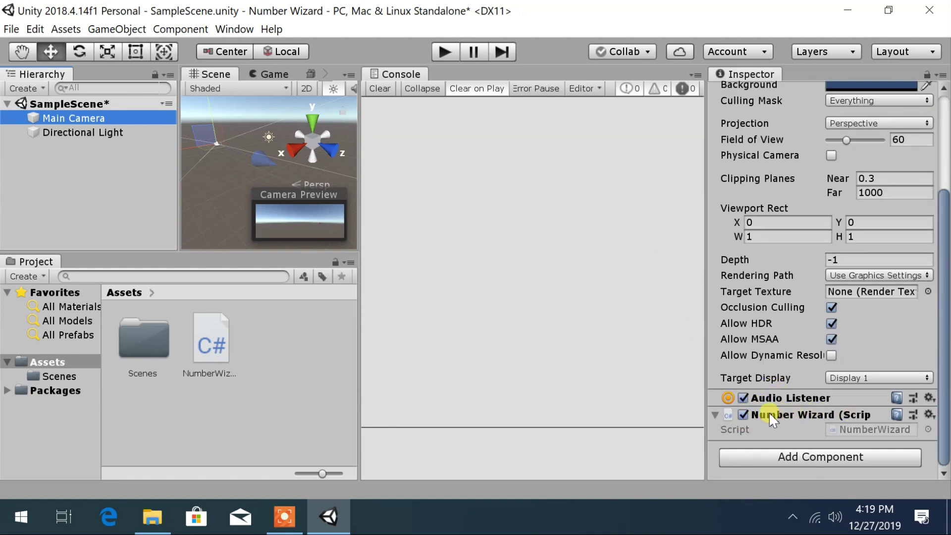
{"action": "left_click", "coordinate": [292, 348]}
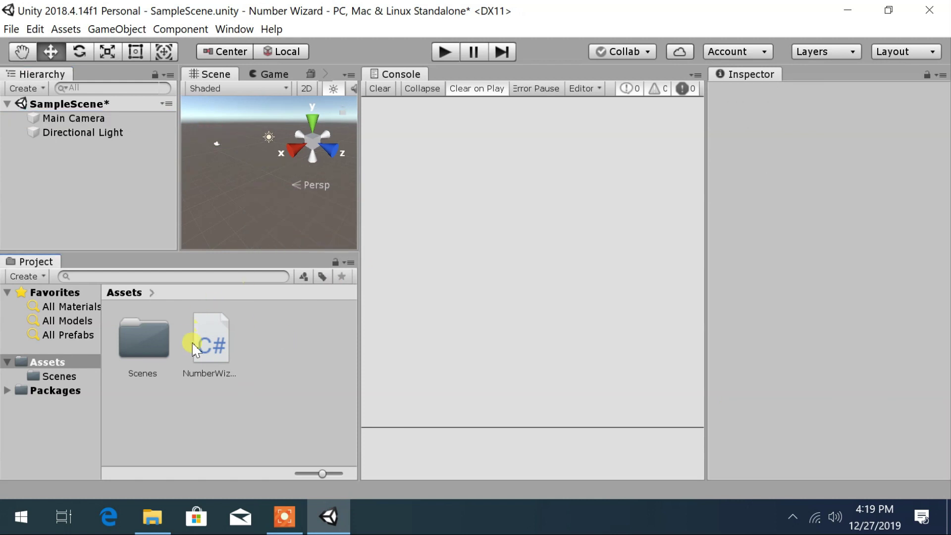
Step: Add Debug.Log("Welcome to NUMBER WIZARD!!!") to Start() in NumberWizard.cs, save, and return to Unity
{"action": "right_click", "coordinate": [195, 349]}
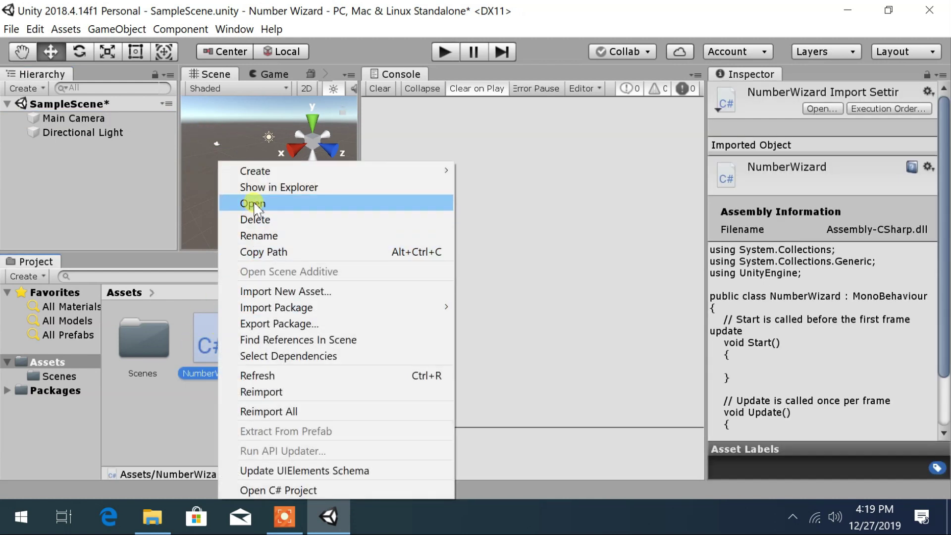
{"action": "left_click", "coordinate": [254, 203]}
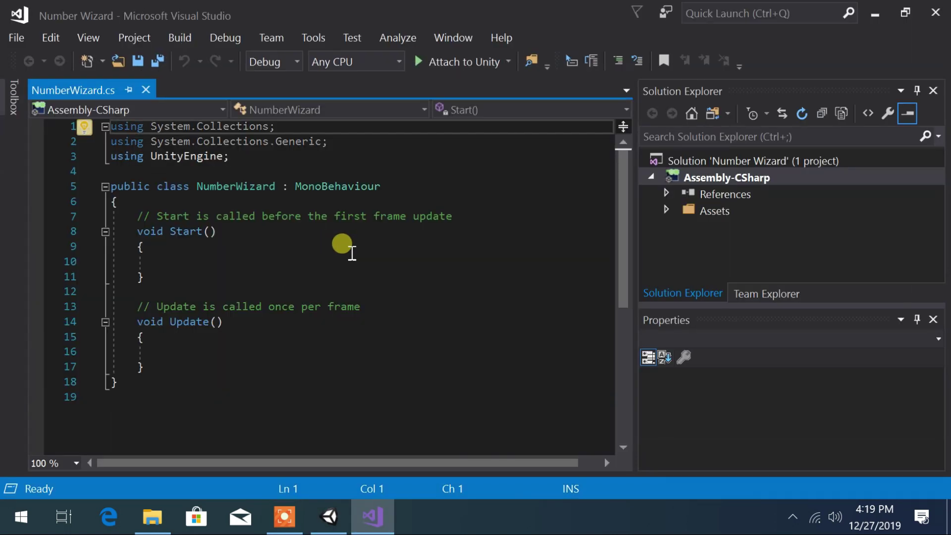
{"action": "scroll", "coordinate": [352, 253], "scroll_direction": "up", "scroll_amount": 2, "text": "ctrl"}
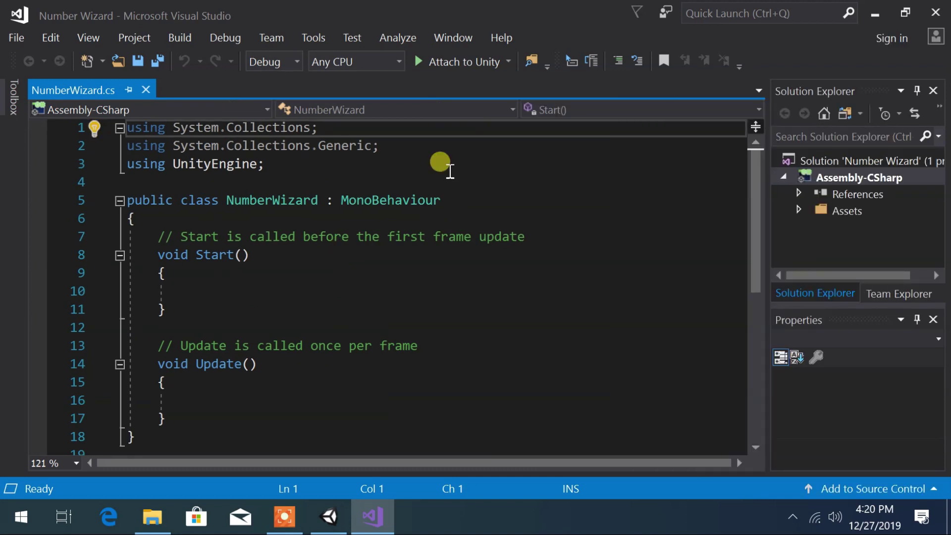
{"action": "left_click", "coordinate": [198, 292]}
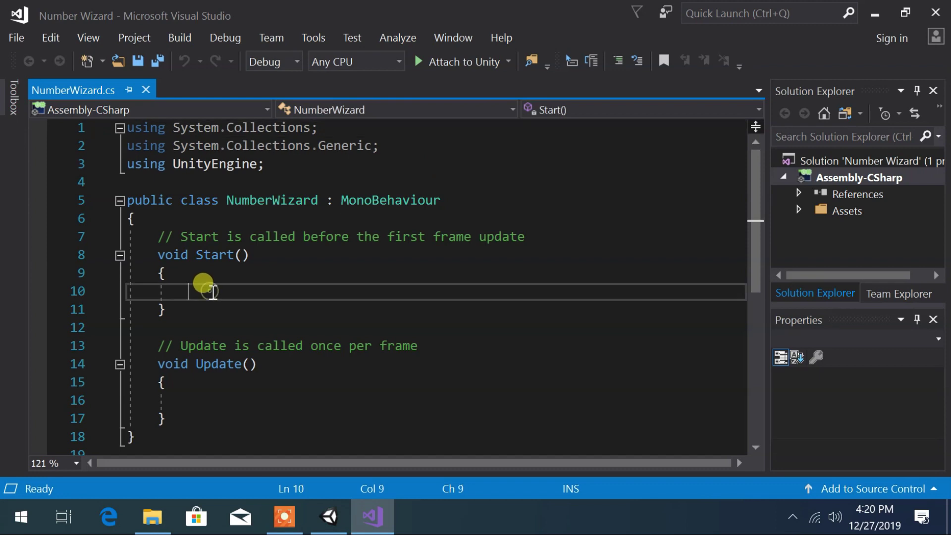
{"action": "type", "text": "Debug"}
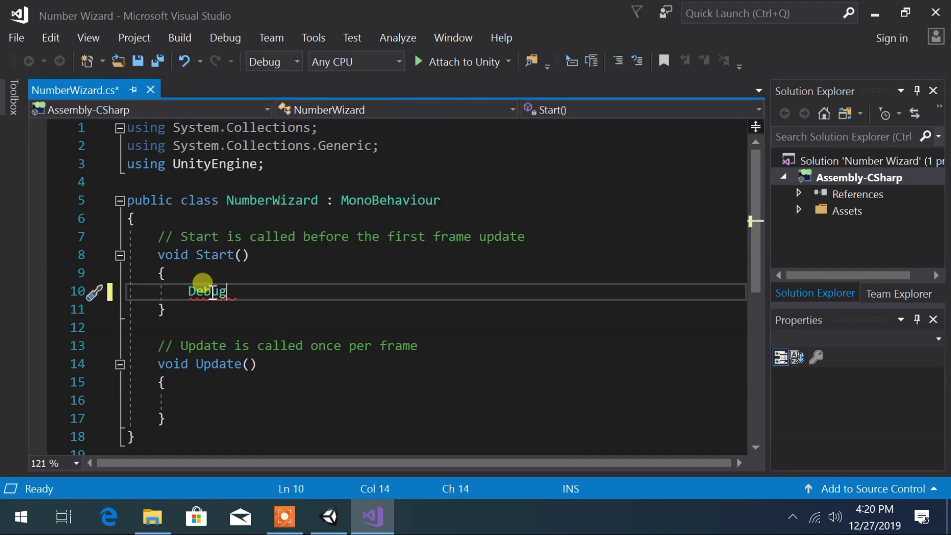
{"action": "type", "text": ".Log(\"Welcome to NUMBER "}
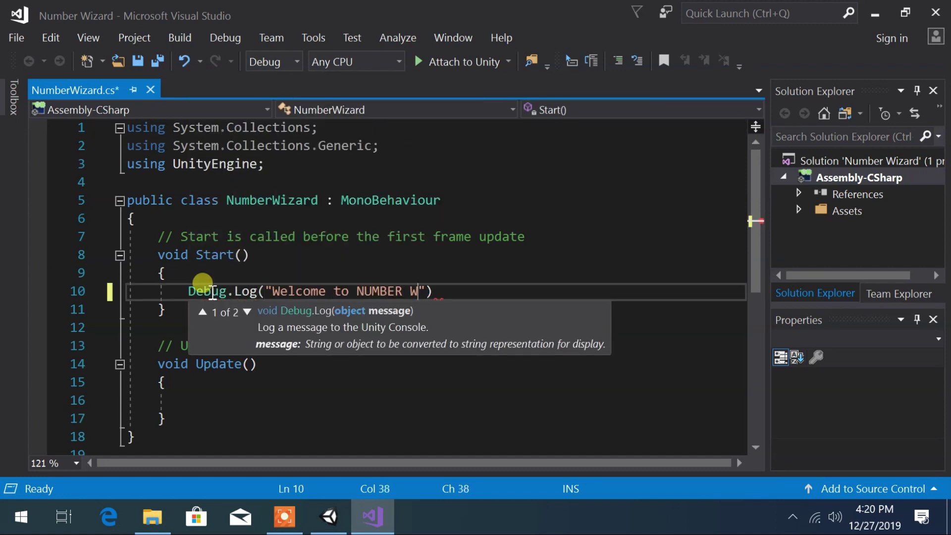
{"action": "type", "text": "WIZARD!!!\");"}
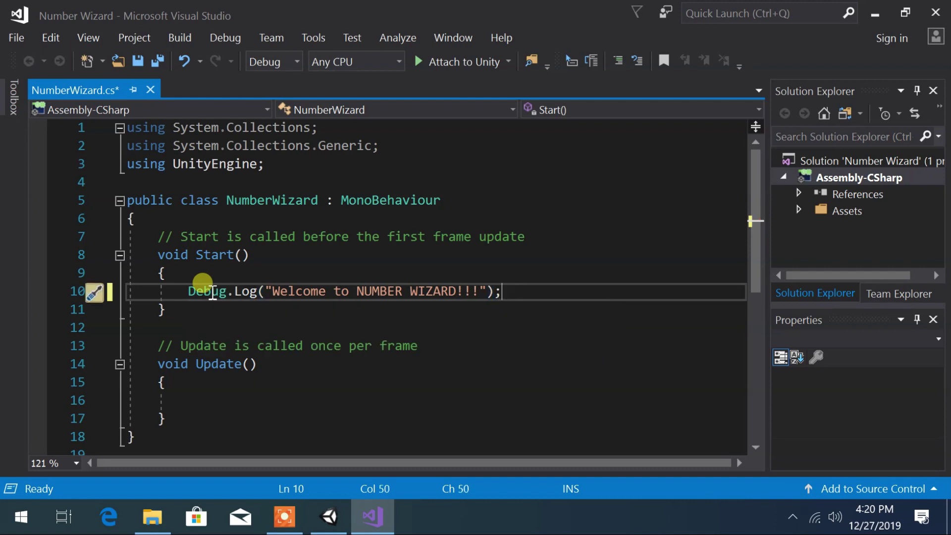
{"action": "left_click", "coordinate": [138, 61]}
{"action": "left_click", "coordinate": [329, 517]}
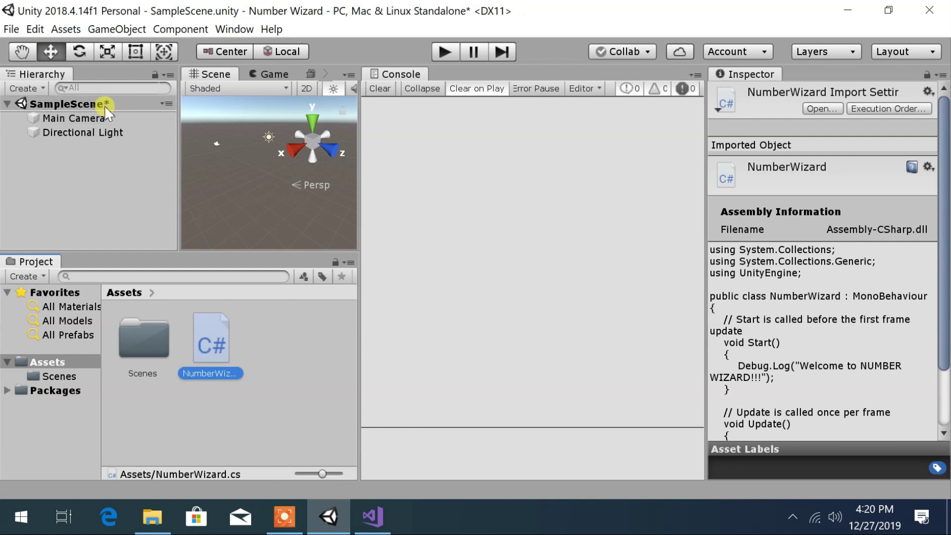
Step: Save the scene and play it to log the welcome message
{"action": "left_click", "coordinate": [9, 29]}
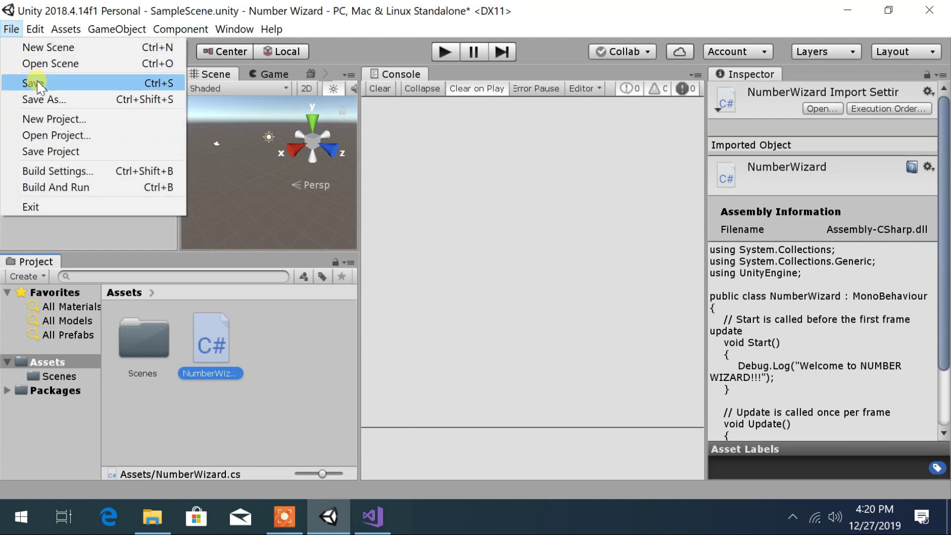
{"action": "left_click", "coordinate": [40, 86]}
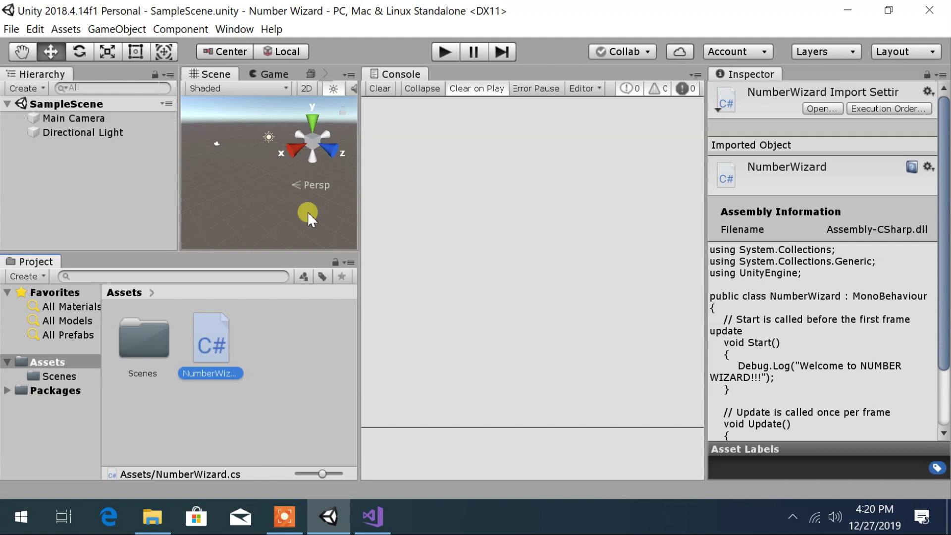
{"action": "left_click", "coordinate": [444, 51]}
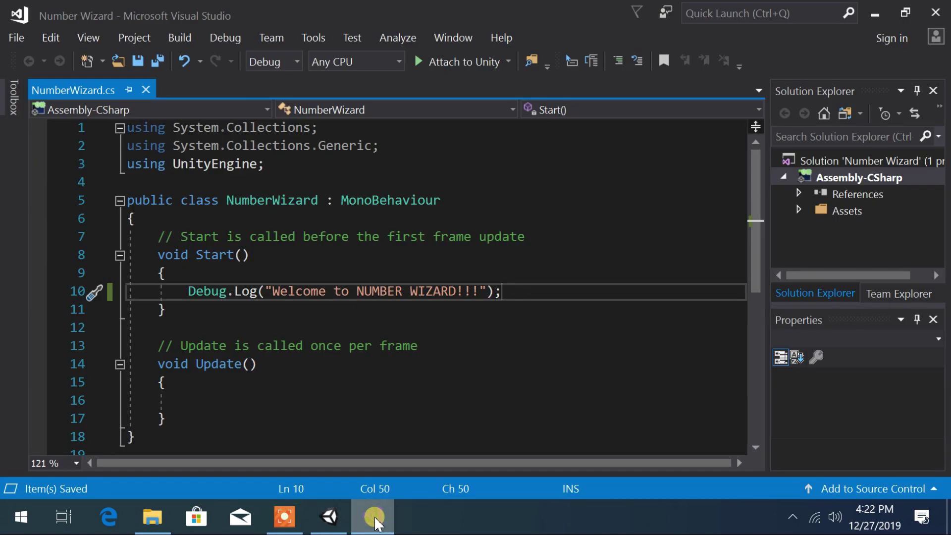
Step: Add a 'Choose your level' log line with EASY, MEDIUM and HARD options, then save
{"action": "key", "text": "Return"}
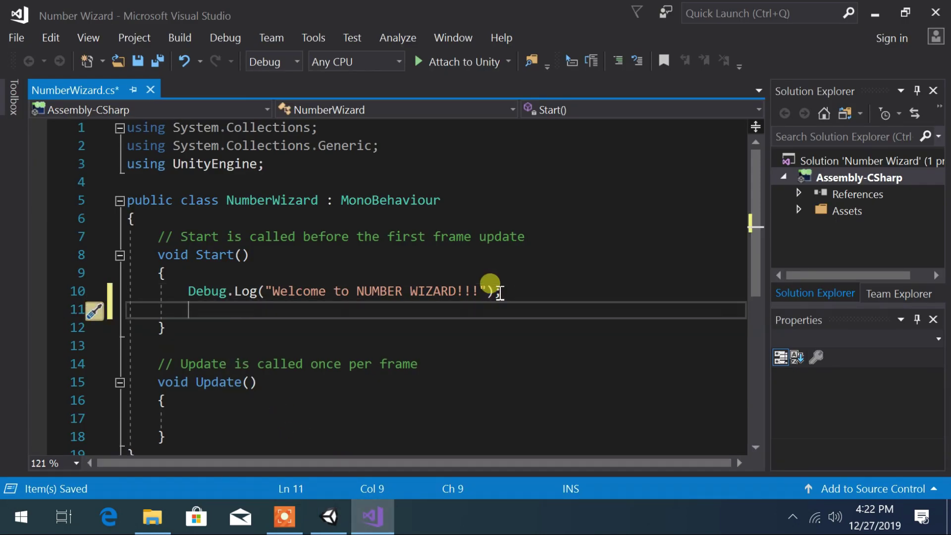
{"action": "type", "text": "Debug.Log(\"Choose your leve"}
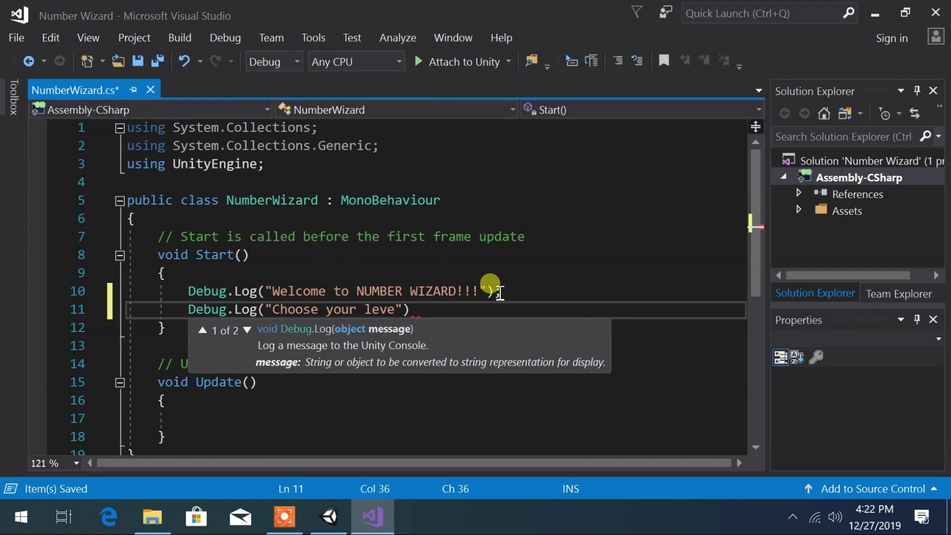
{"action": "type", "text": "l :\\n "}
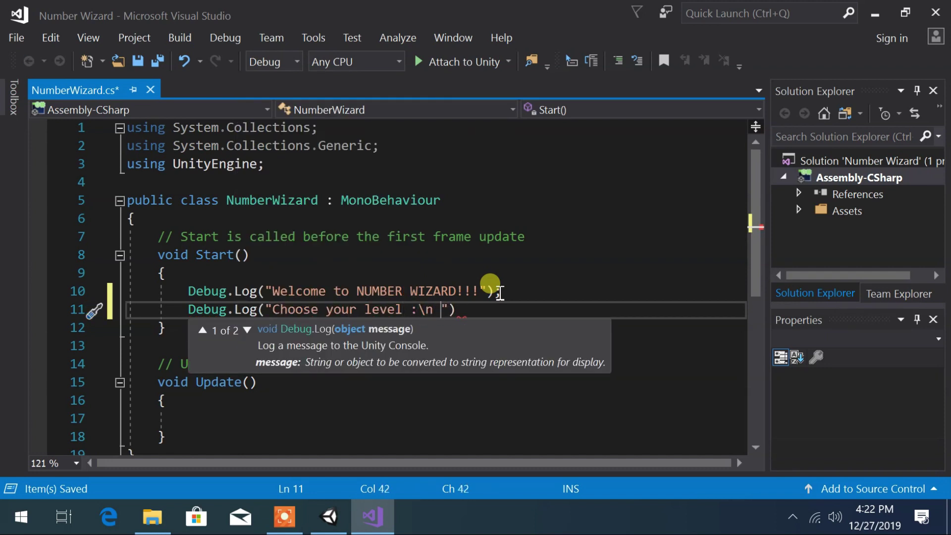
{"action": "type", "text": "Easy : Press 1 ---- Medium :"}
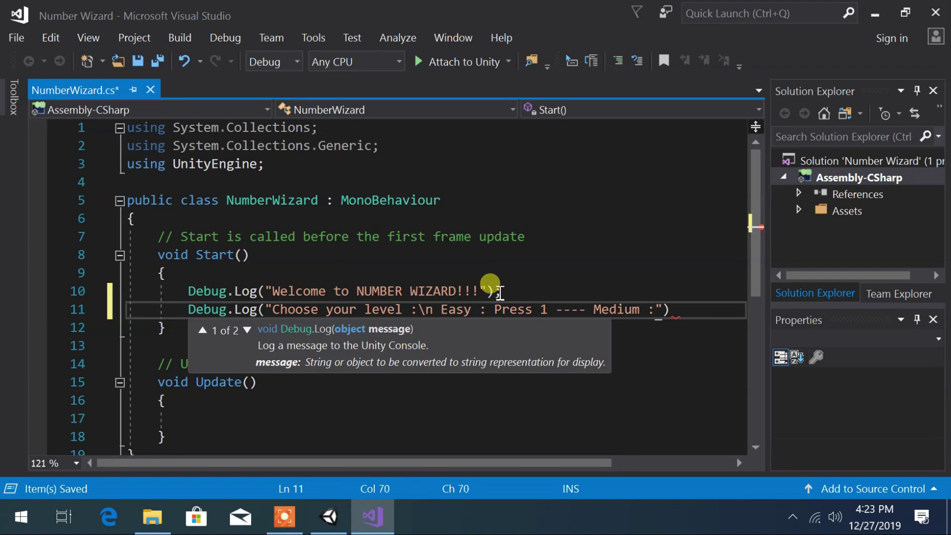
{"action": "type", "text": " Press 2 ---- Hard : Press "}
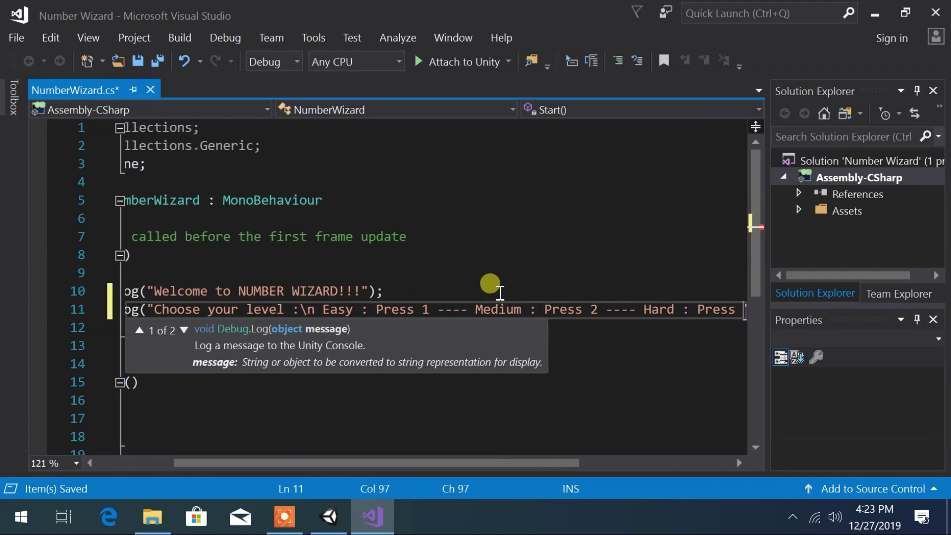
{"action": "type", "text": "3"}
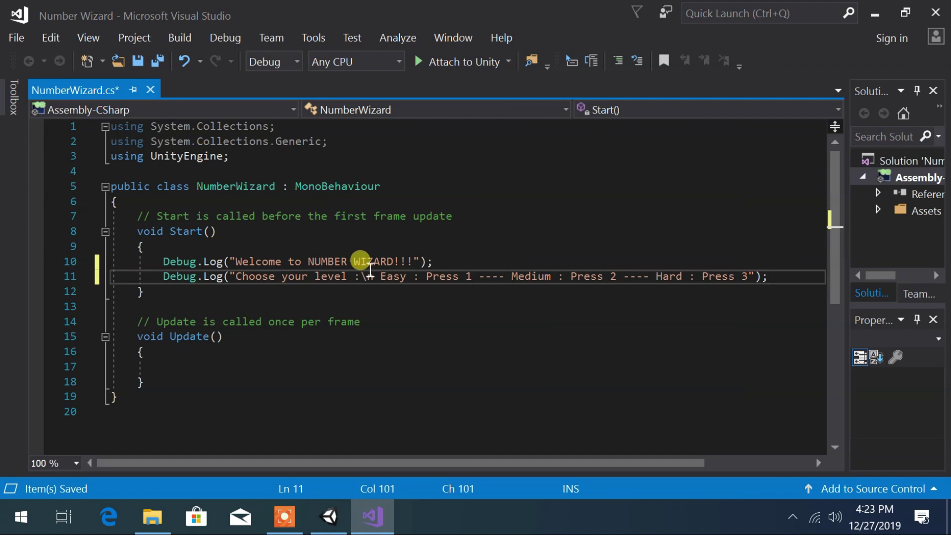
{"action": "left_click_drag", "start_coordinate": [388, 277], "coordinate": [408, 276]}
{"action": "type", "text": "A"}
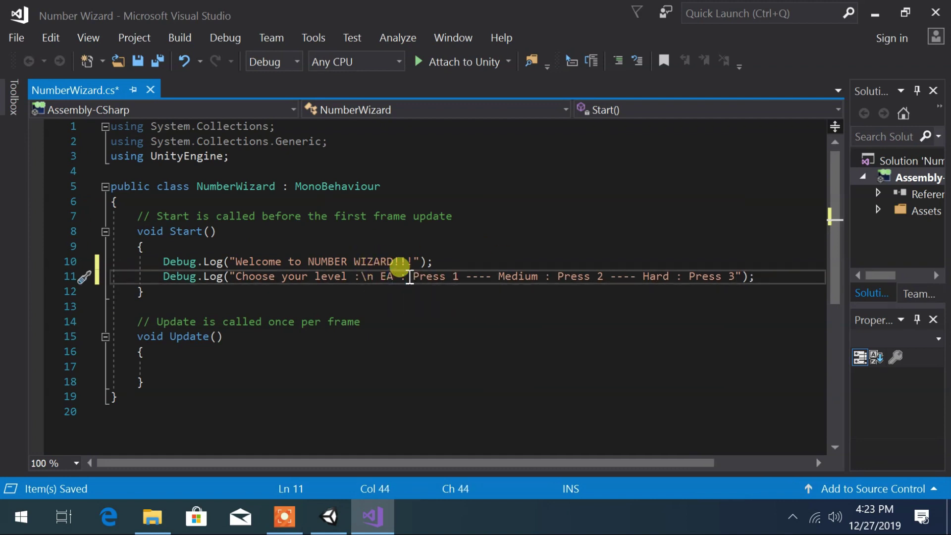
{"action": "type", "text": "SY"}
{"action": "left_click_drag", "start_coordinate": [512, 277], "coordinate": [553, 277]}
{"action": "type", "text": "ME"}
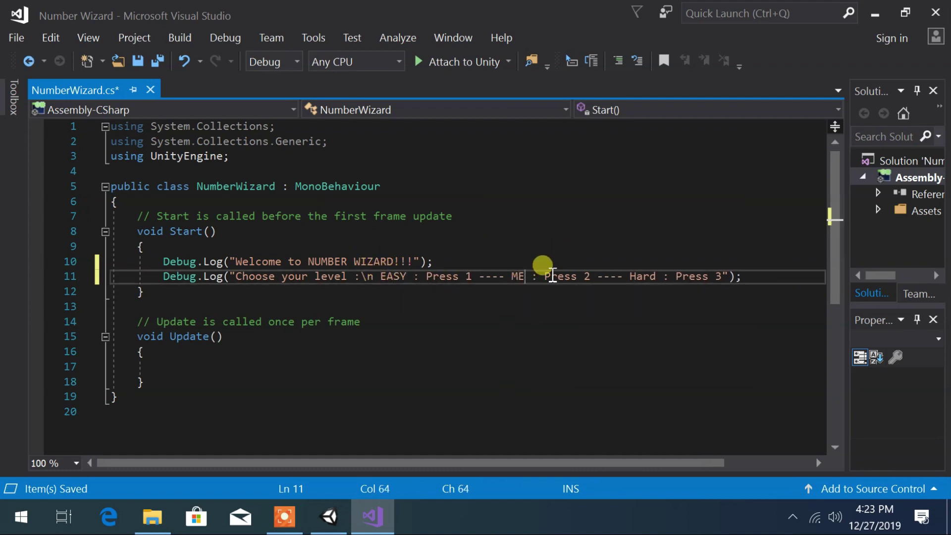
{"action": "type", "text": "DIUM"}
{"action": "left_click_drag", "start_coordinate": [656, 276], "coordinate": [682, 276]}
{"action": "type", "text": "HA"}
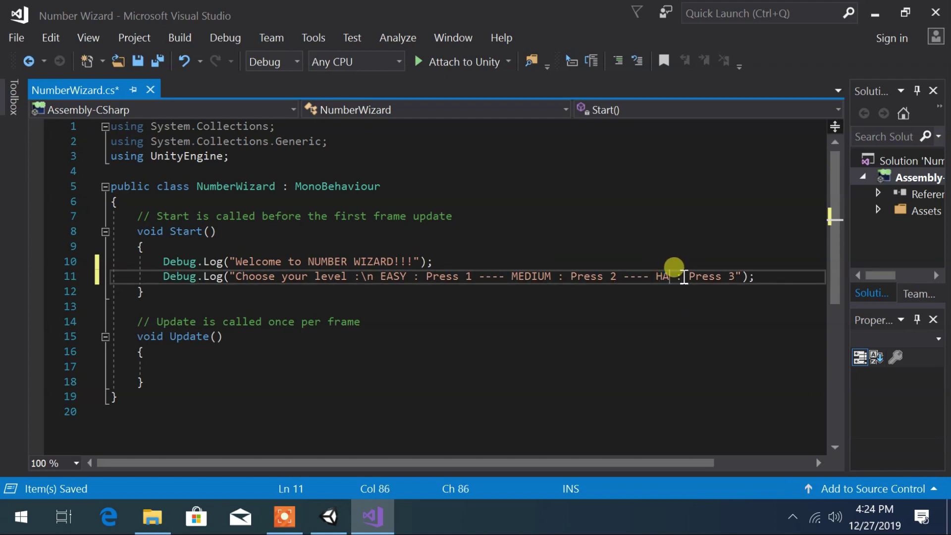
{"action": "type", "text": "RD"}
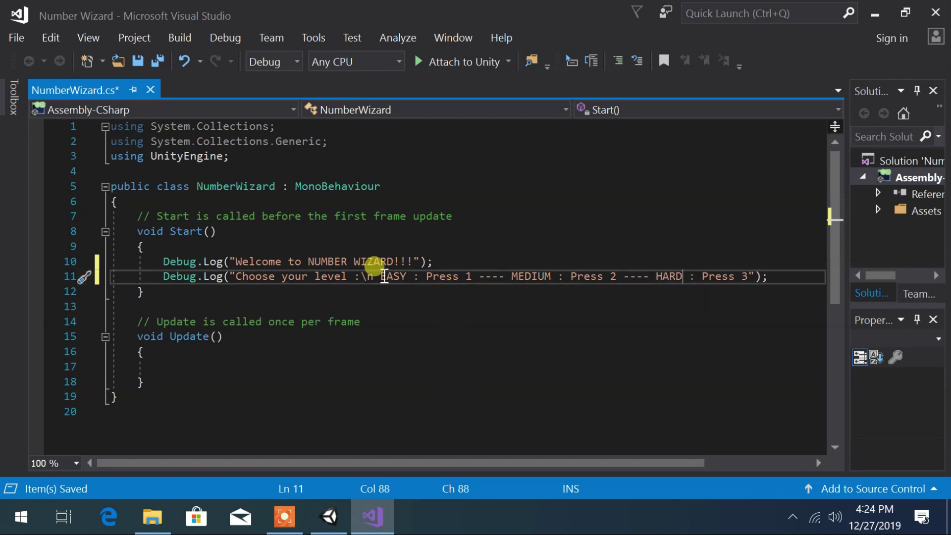
{"action": "left_click", "coordinate": [137, 61]}
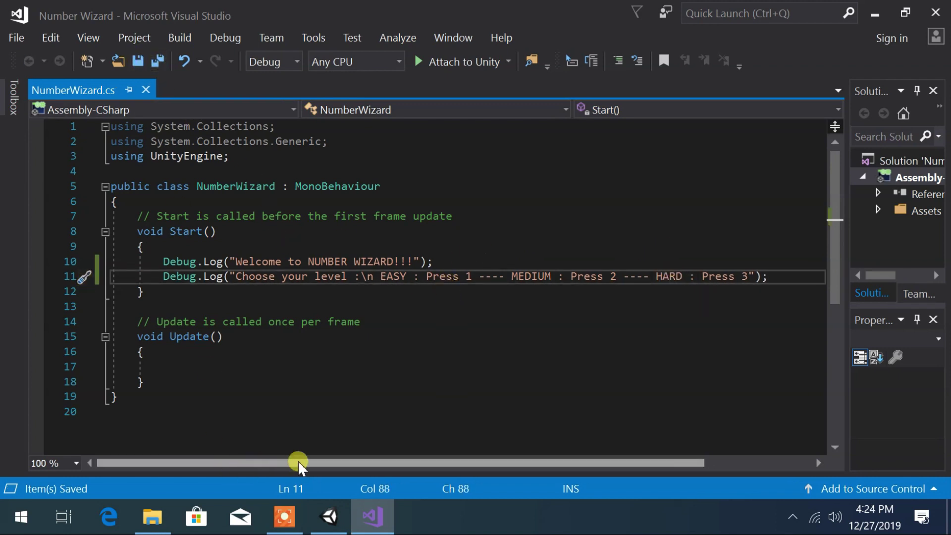
Step: Back in Unity, stop the running scene and play it again
{"action": "left_click", "coordinate": [328, 516]}
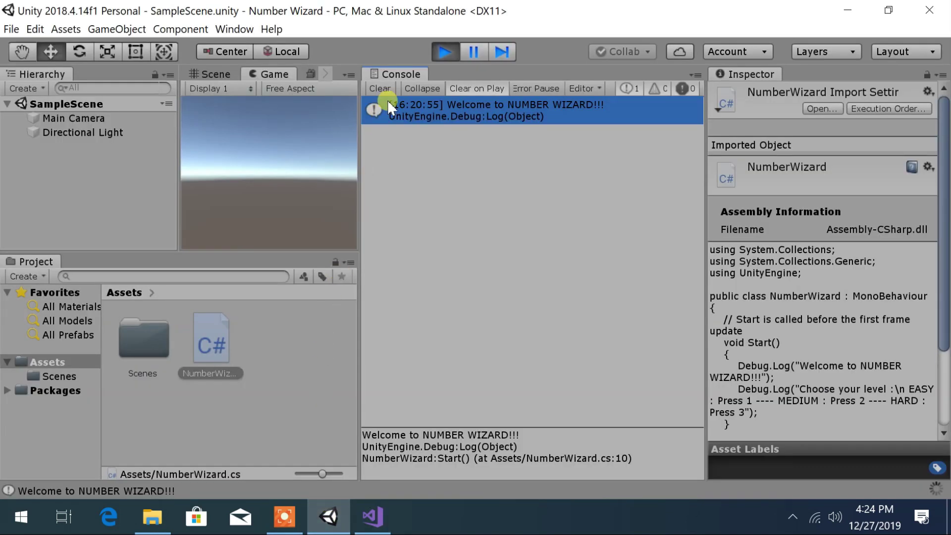
{"action": "left_click", "coordinate": [446, 54]}
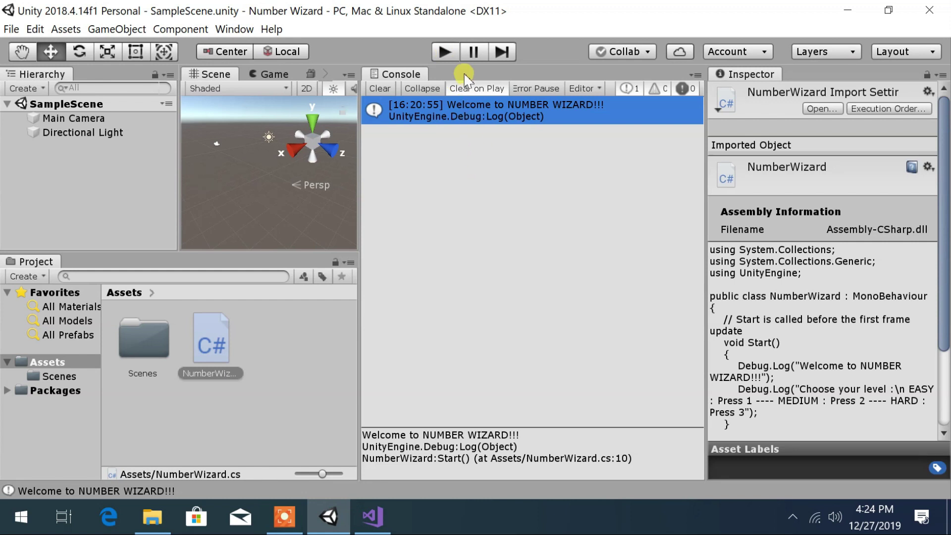
{"action": "left_click", "coordinate": [443, 51]}
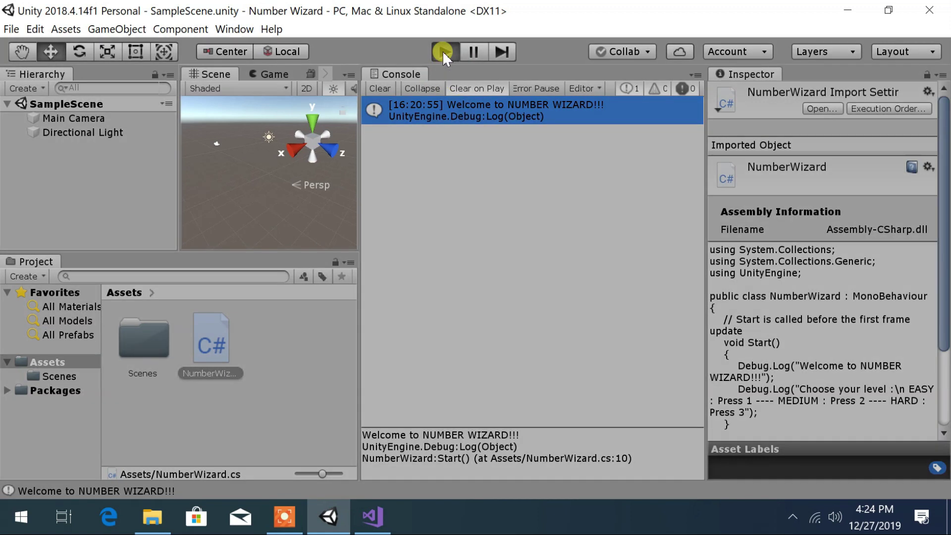
Step: Inspect the welcome and level-prompt Console entries, then exit play mode
{"action": "left_click", "coordinate": [439, 202]}
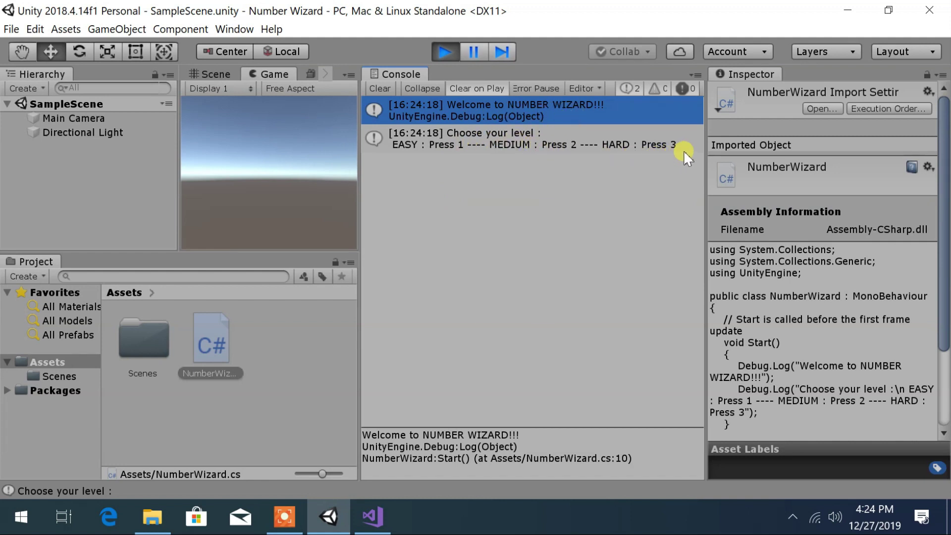
{"action": "left_click", "coordinate": [461, 131]}
{"action": "left_click", "coordinate": [472, 114]}
{"action": "left_click", "coordinate": [471, 132]}
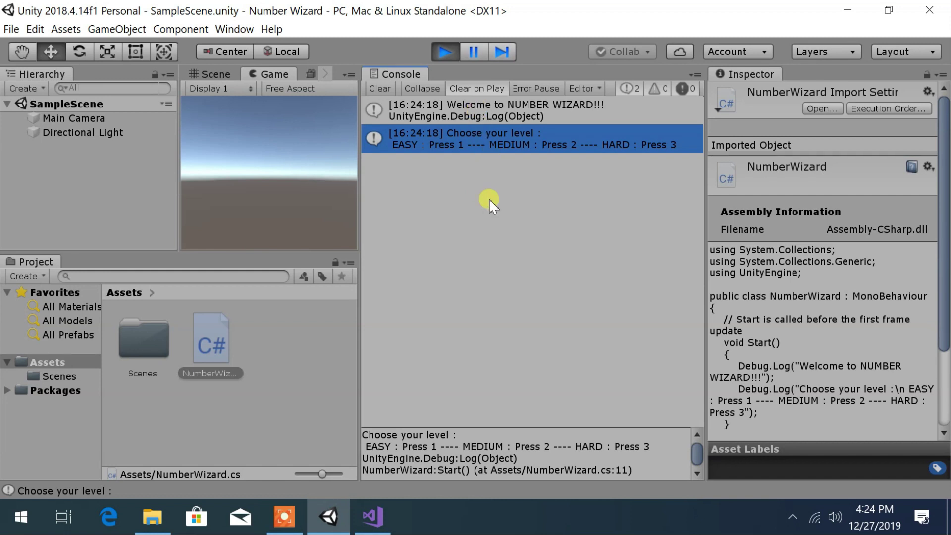
{"action": "left_click", "coordinate": [447, 52]}
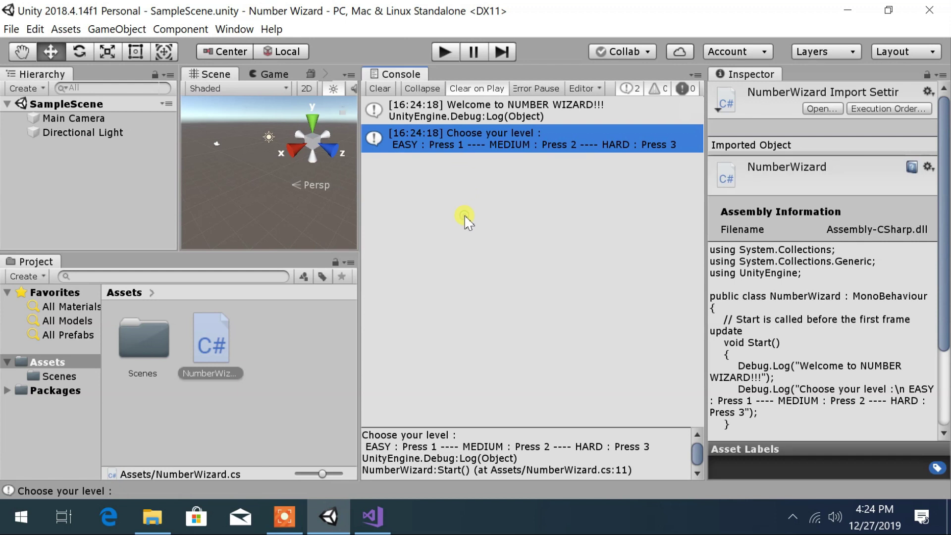